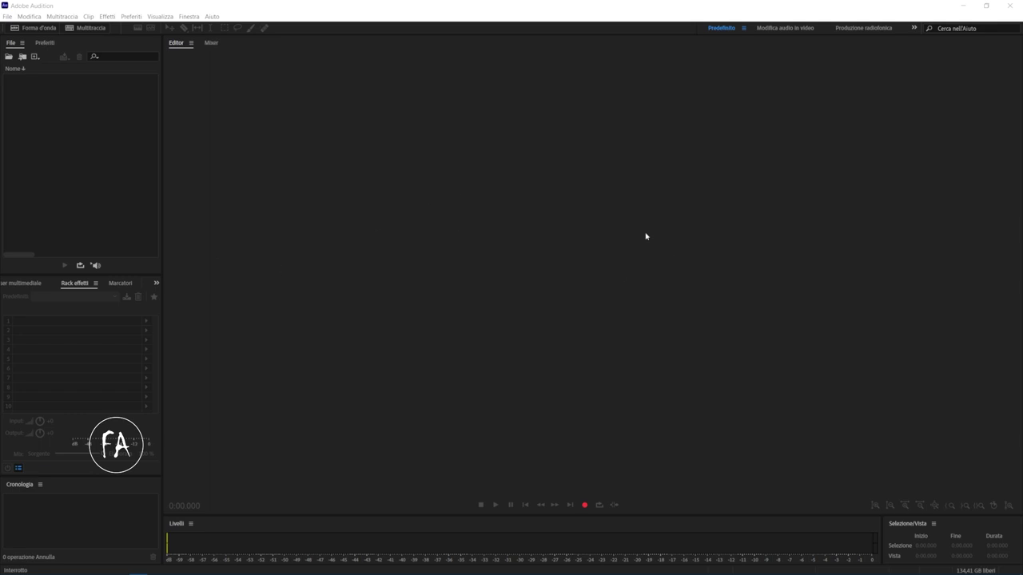
Step: Open mainAudio.wav from the 20221027 folder in the waveform editor
double_click(66, 110)
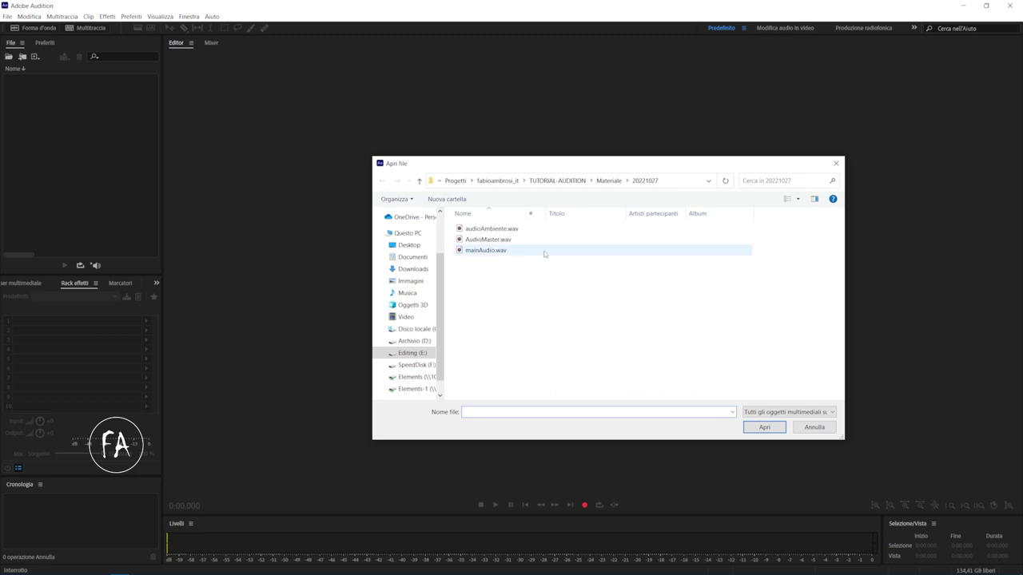
double_click(544, 251)
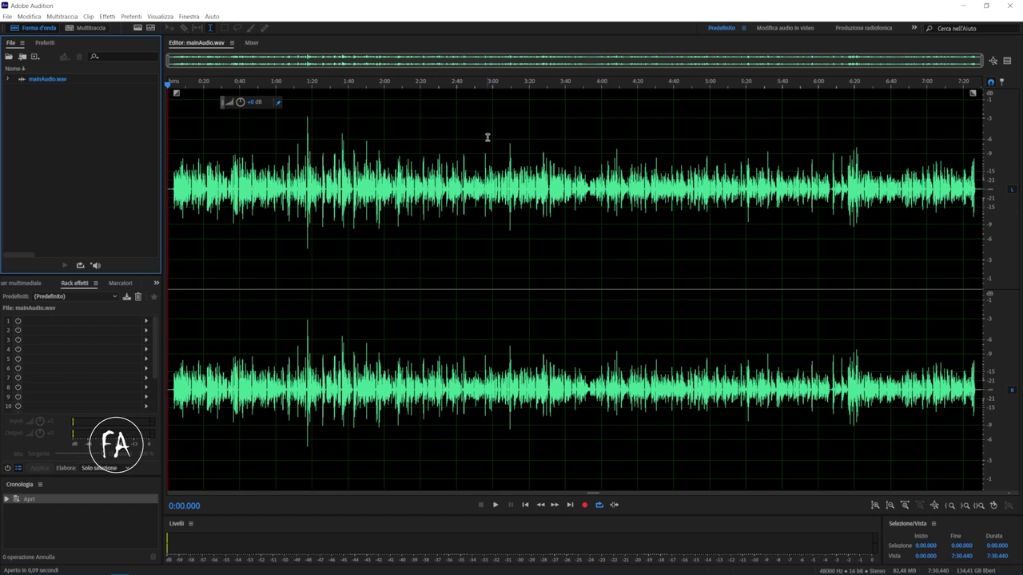
Step: Examine the mainAudio.wav waveform around 2:32 in fine detail, and return to the view of the whole file
scroll(483, 181, up, 4)
scroll(477, 179, down, 4)
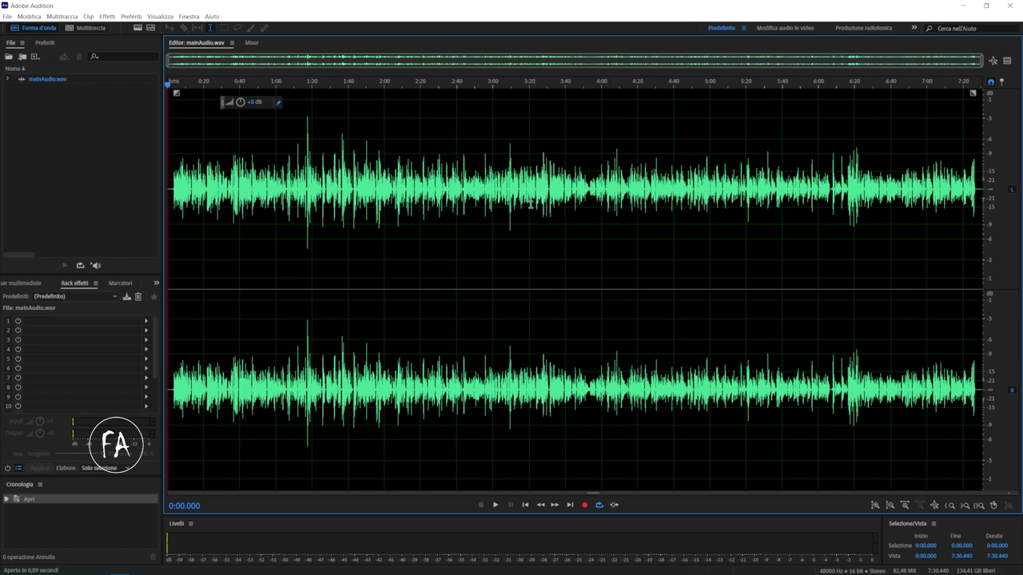
click(420, 192)
scroll(461, 232, up, 5)
scroll(461, 232, down, 5)
scroll(444, 197, up, 6)
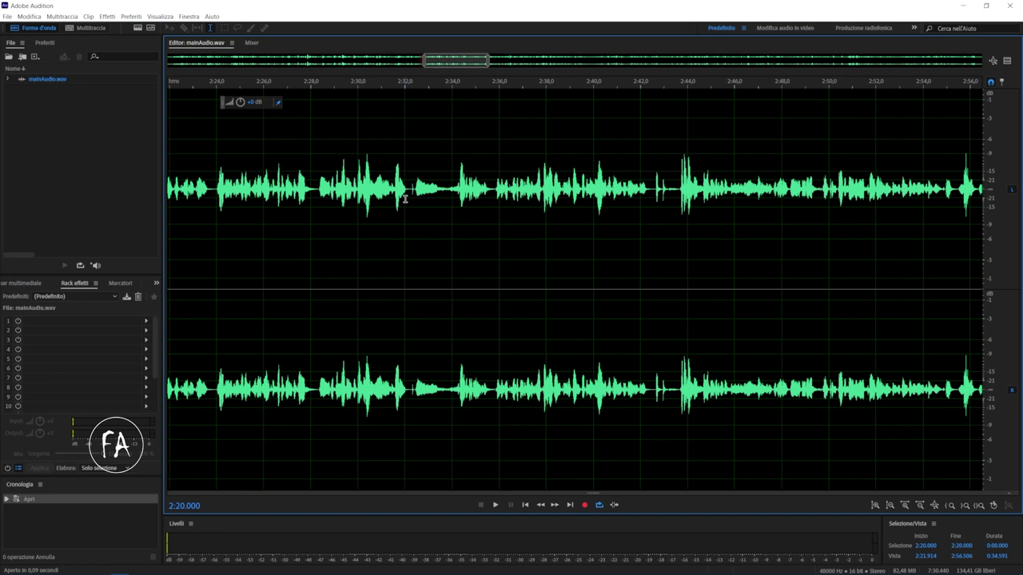
scroll(443, 208, up, 6)
drag(589, 216, 719, 212)
scroll(688, 201, up, 3)
click(521, 191)
scroll(520, 192, up, 4)
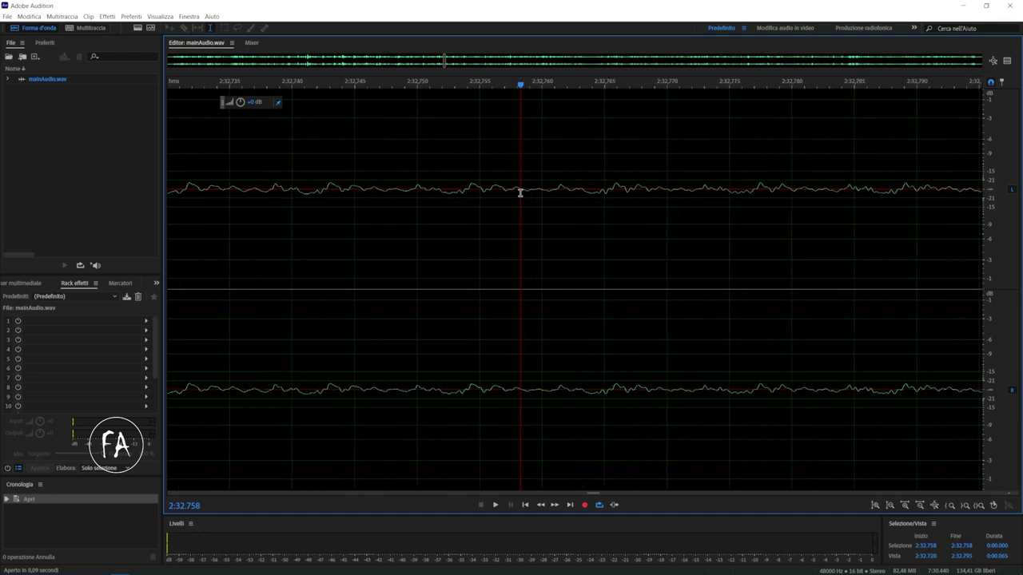
scroll(521, 192, down, 3)
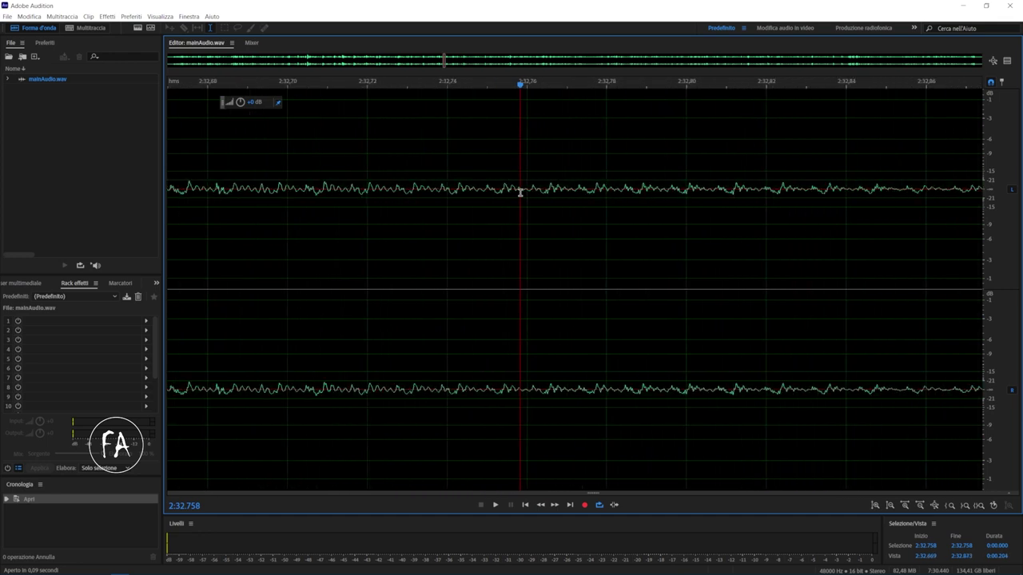
scroll(520, 191, down, 10)
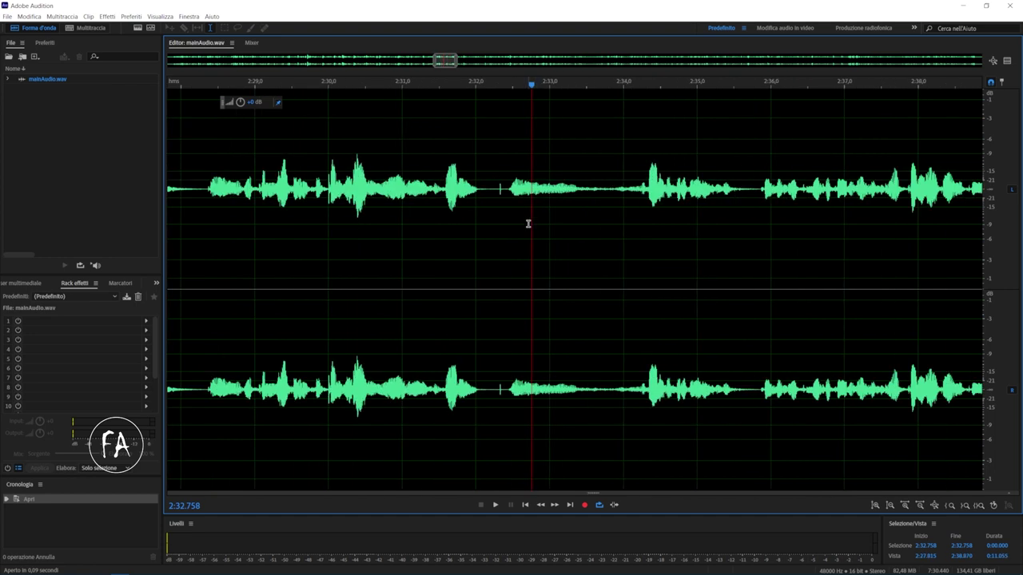
scroll(528, 223, down, 8)
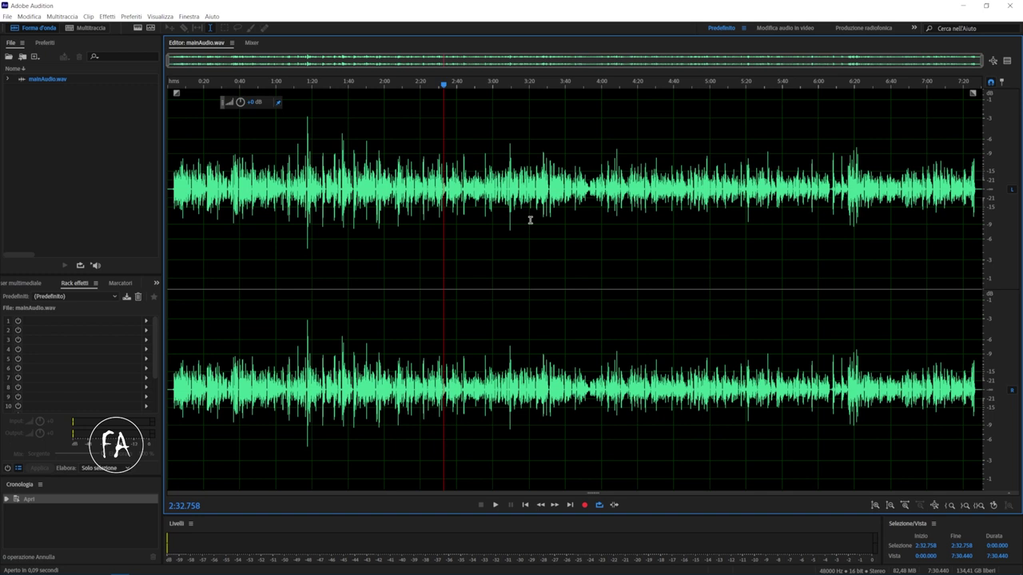
Step: Inspect the waveform with the playhead at 3:10.560, at the tall peak at 1:16.776 and in the quieter passage at 3:56.128
click(512, 188)
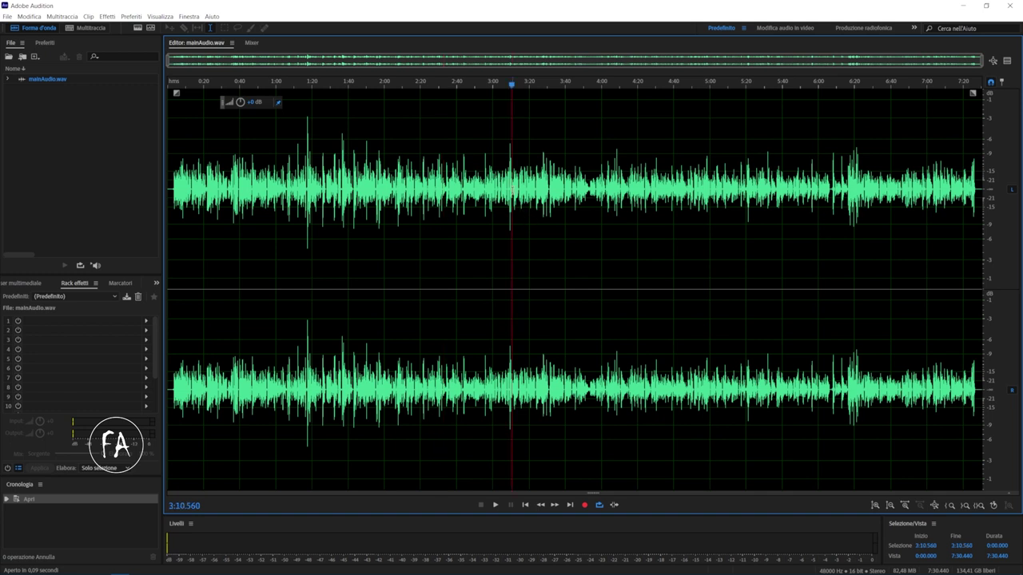
click(307, 153)
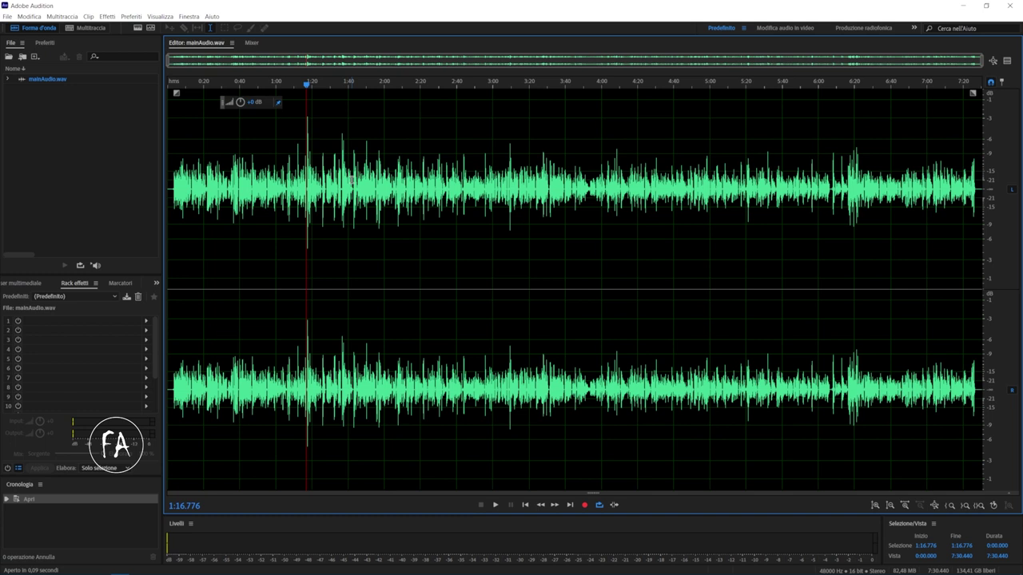
click(594, 183)
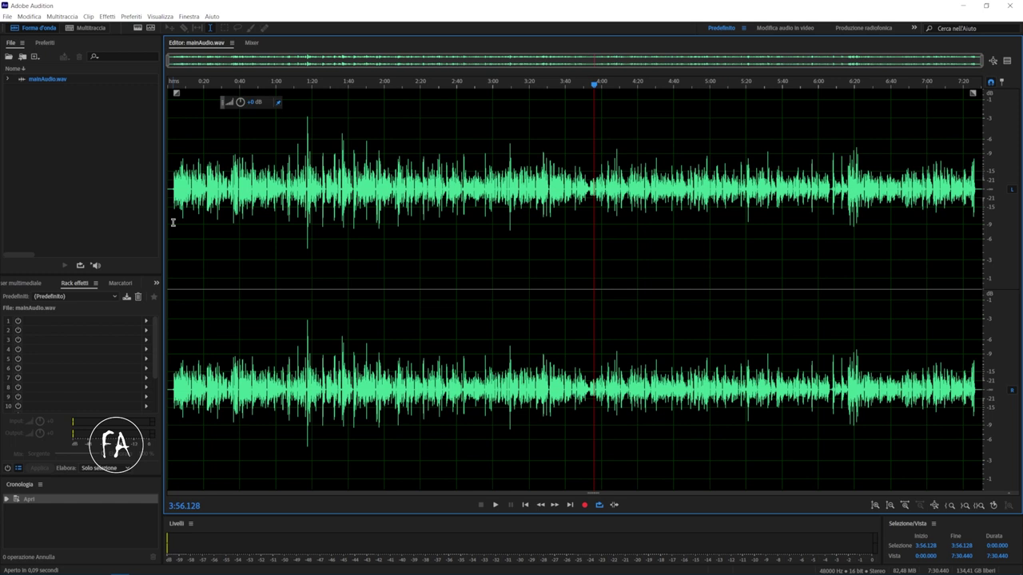
Step: Show the Browser multimediale panel in place of Rack effetti
click(74, 130)
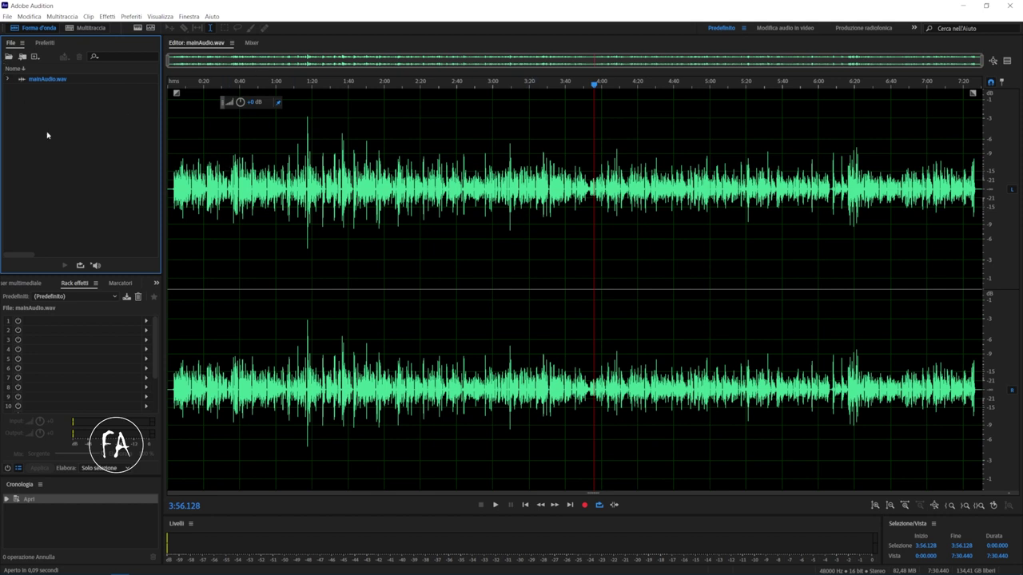
click(99, 282)
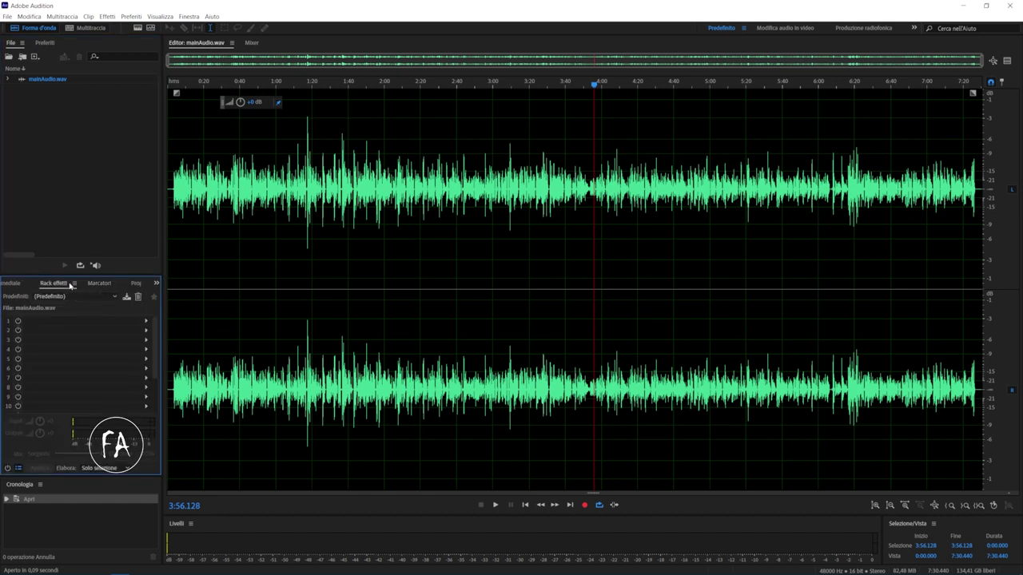
click(14, 283)
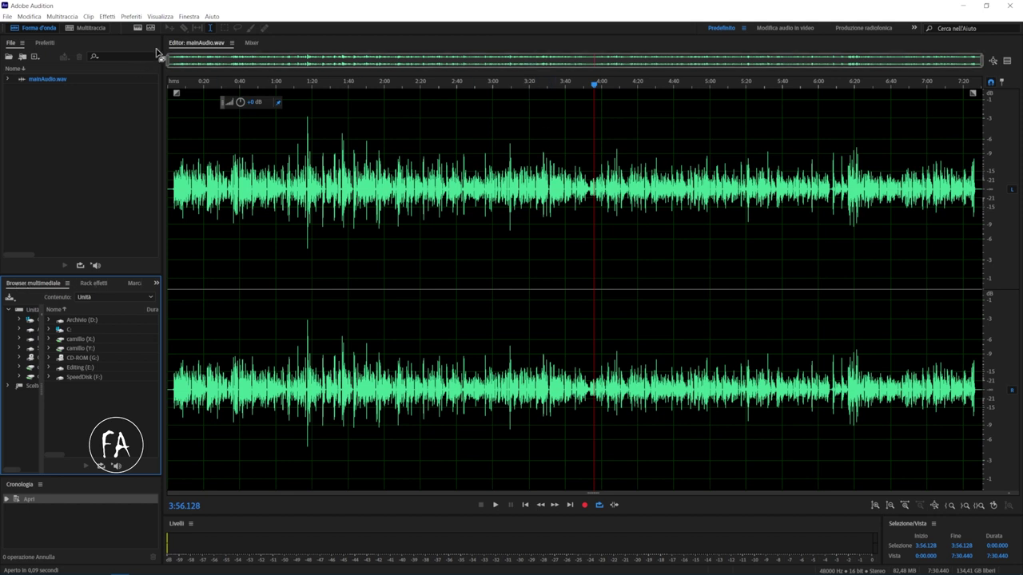
Step: Switch the workspace to Restaurazione
click(199, 16)
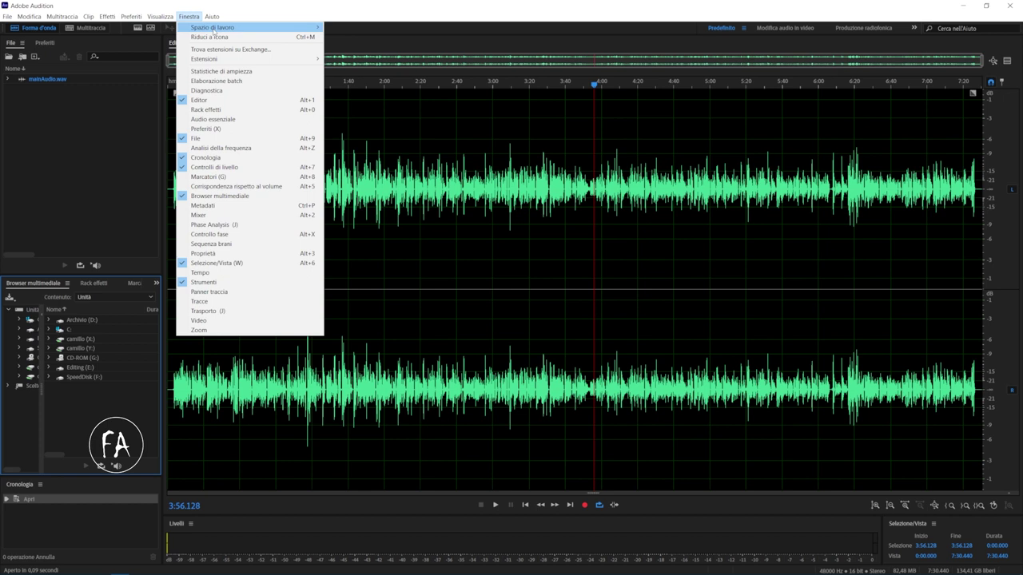
mouse_move(214, 32)
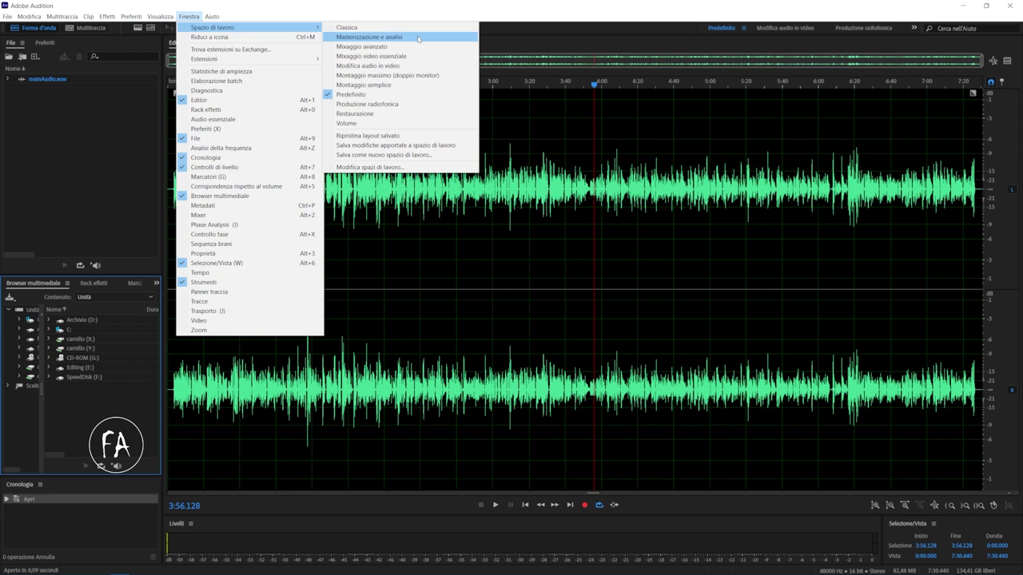
click(420, 115)
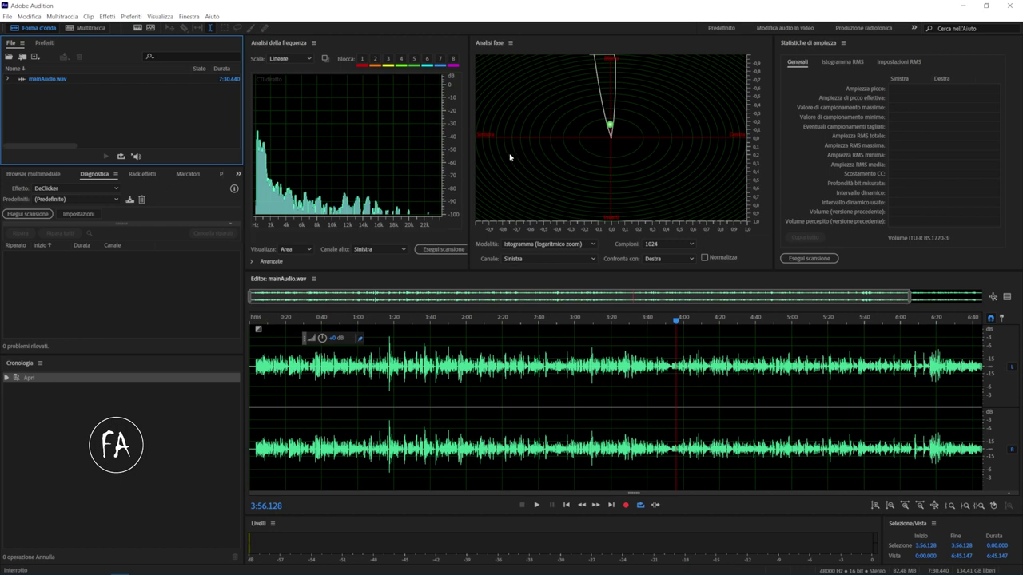
Step: Switch the workspace to Modifica audio in video
click(191, 17)
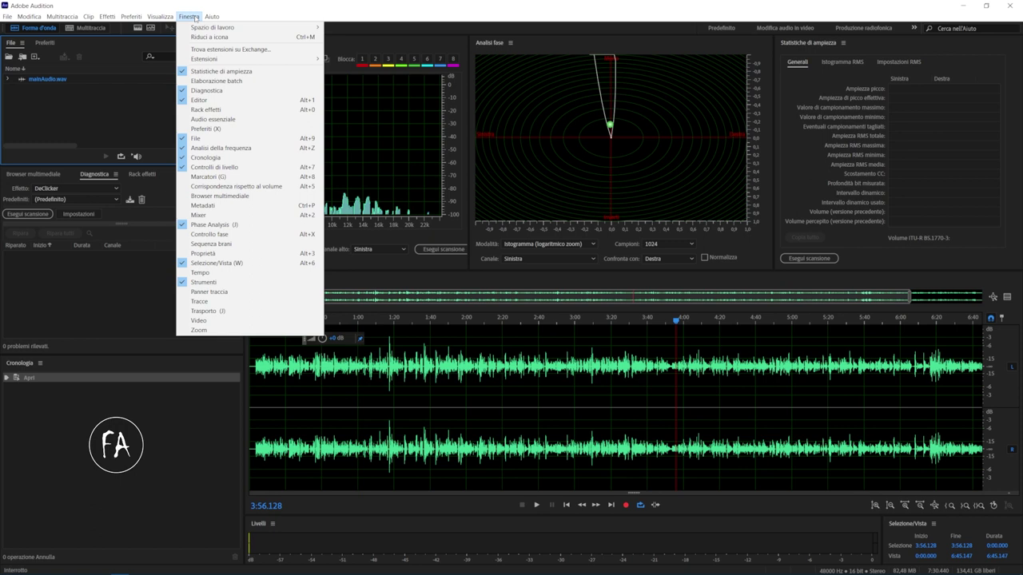
mouse_move(248, 27)
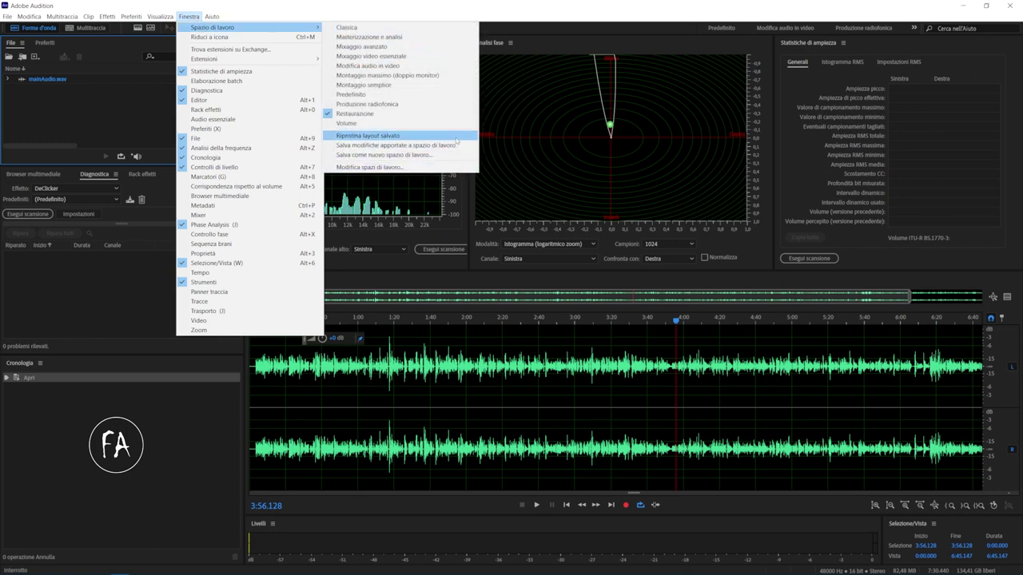
click(457, 69)
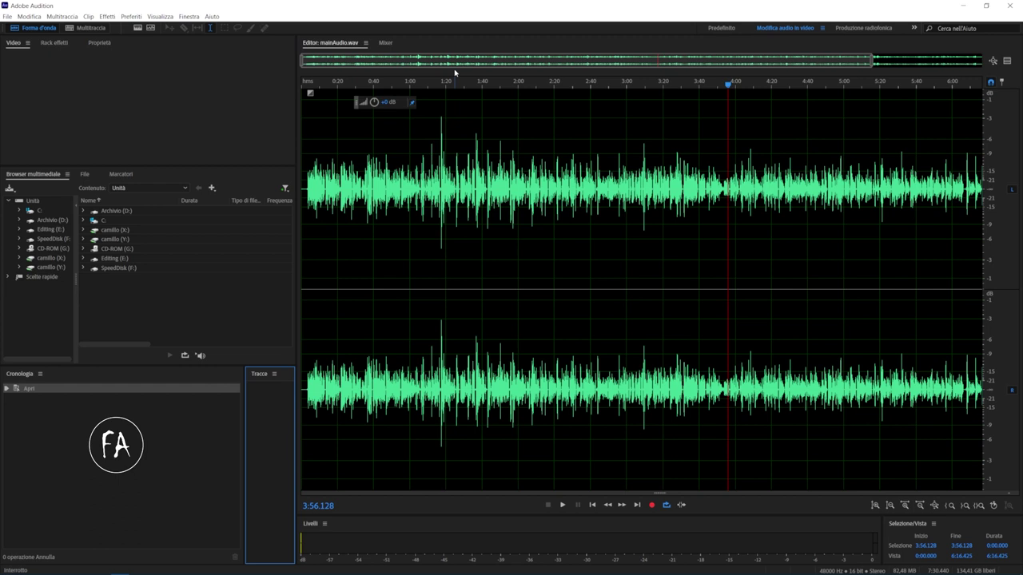
Step: Return to the Predefinito workspace
click(189, 16)
mouse_move(240, 27)
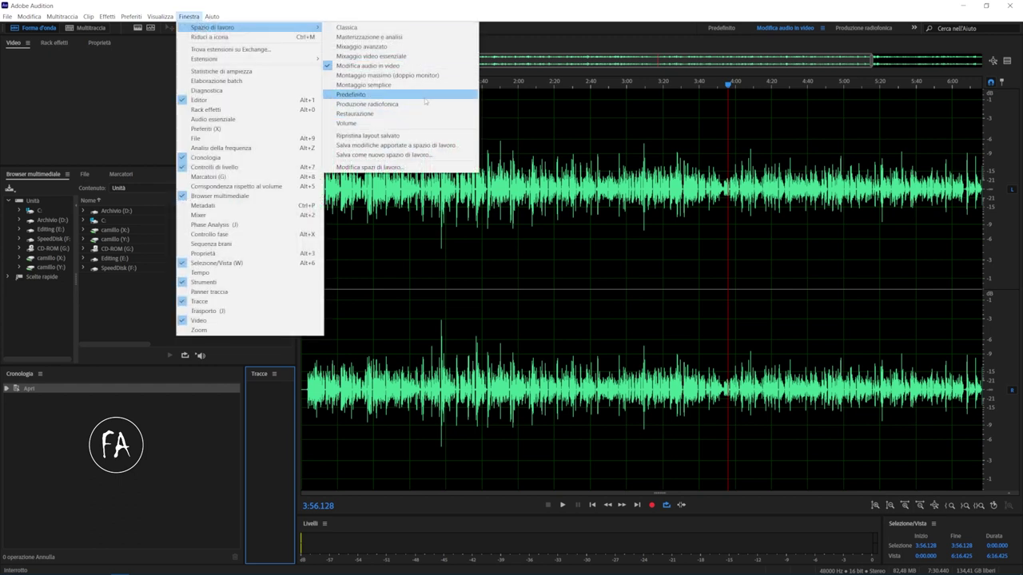
click(425, 96)
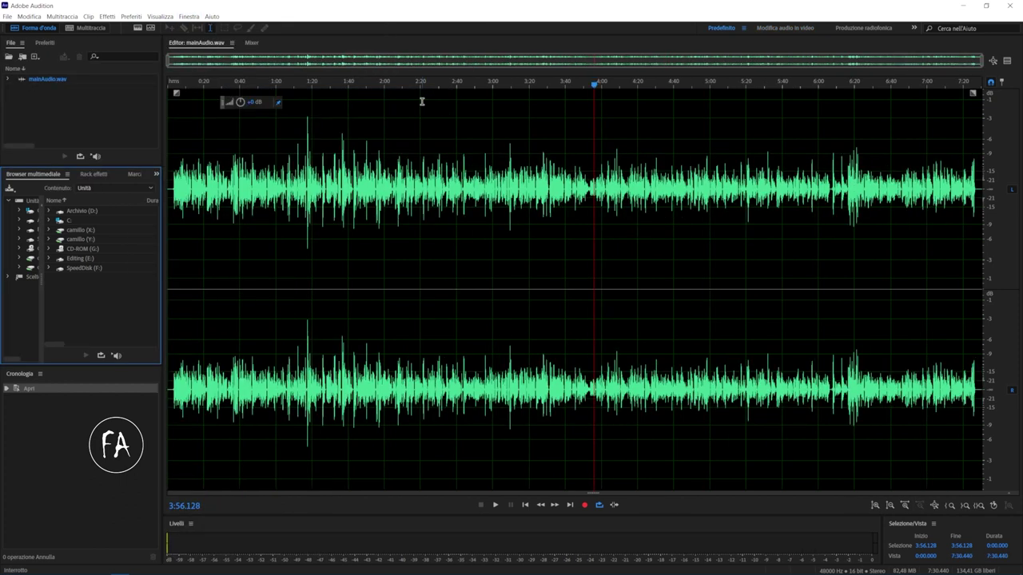
Step: Review the available workspace layout options and place the playhead at 4:17.946 in the waveform
click(188, 15)
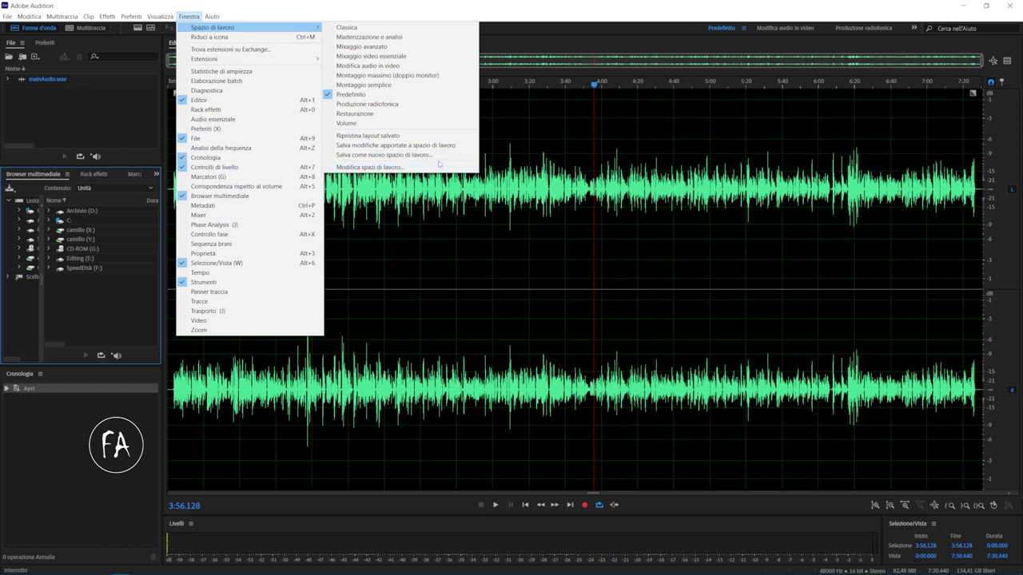
click(397, 136)
click(634, 142)
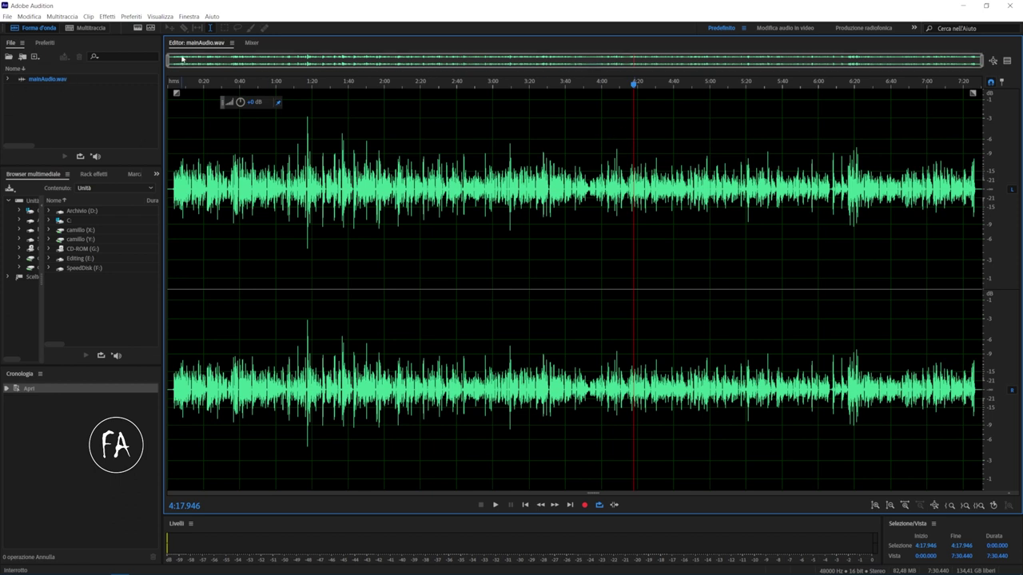
Step: Dock the Mixer as a separate panel to the right of the Editor, with Browser multimediale between them
drag(252, 42, 1003, 141)
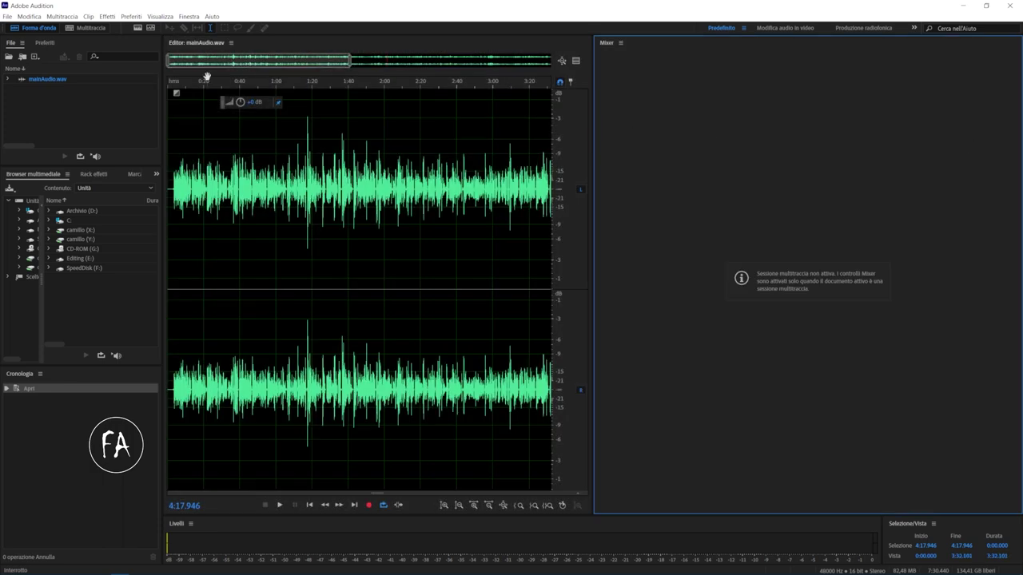
drag(47, 179, 578, 173)
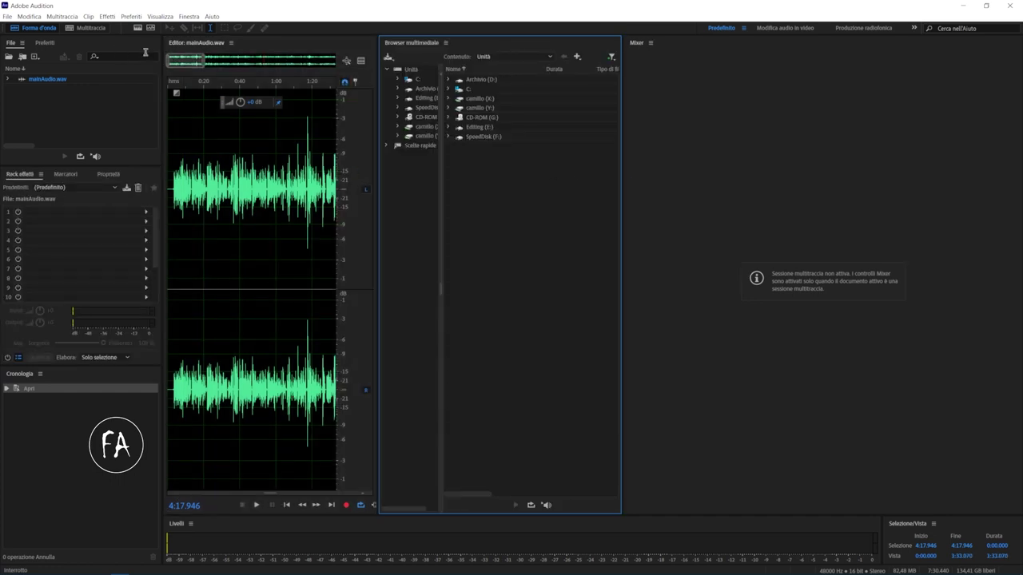
Step: Restore the saved layout of the Predefinito workspace
click(188, 16)
mouse_move(201, 27)
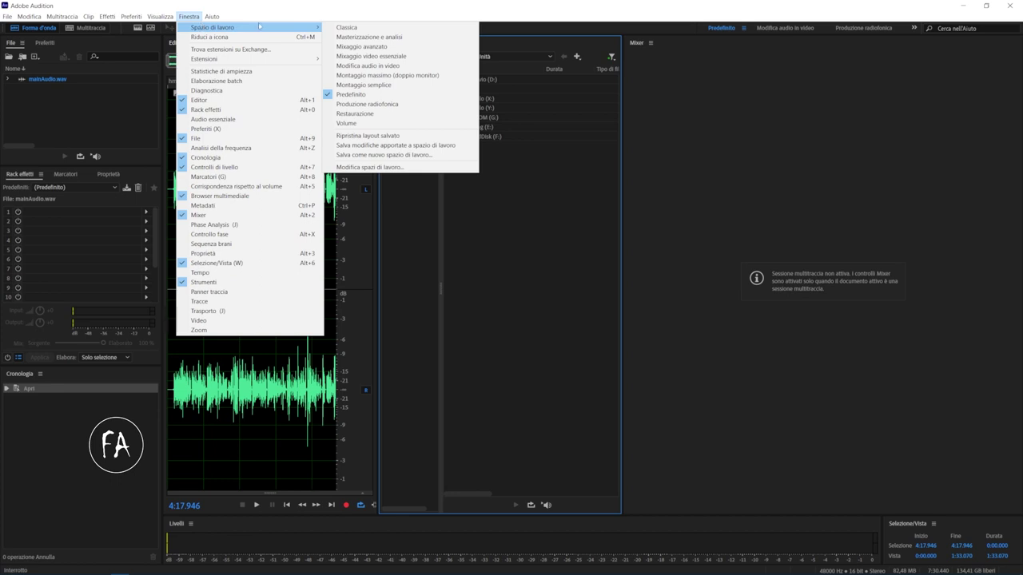
click(448, 136)
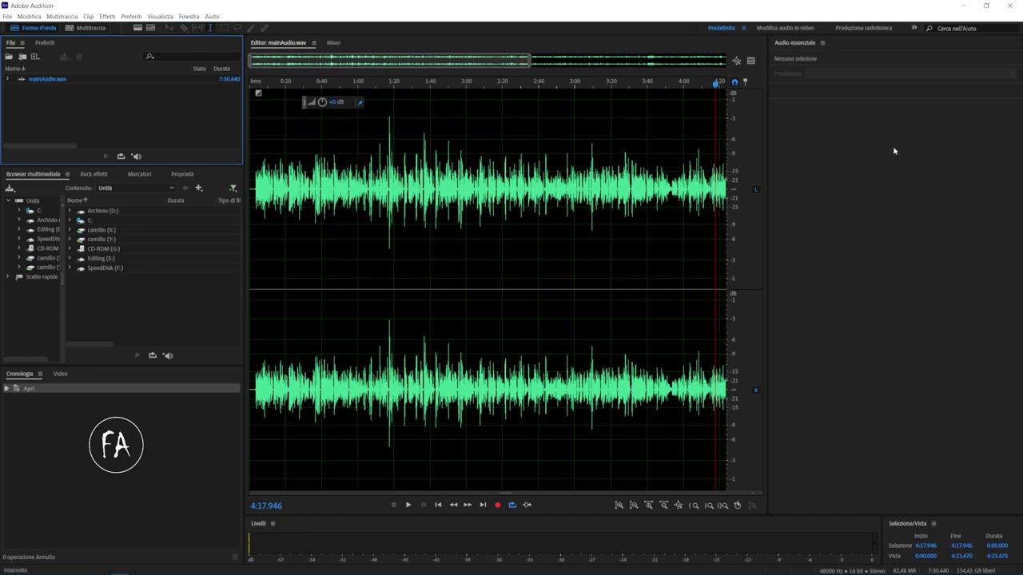
Step: View the Mixer, and split the Editor and Mixer into side-by-side panels with the Editor on the left
click(333, 43)
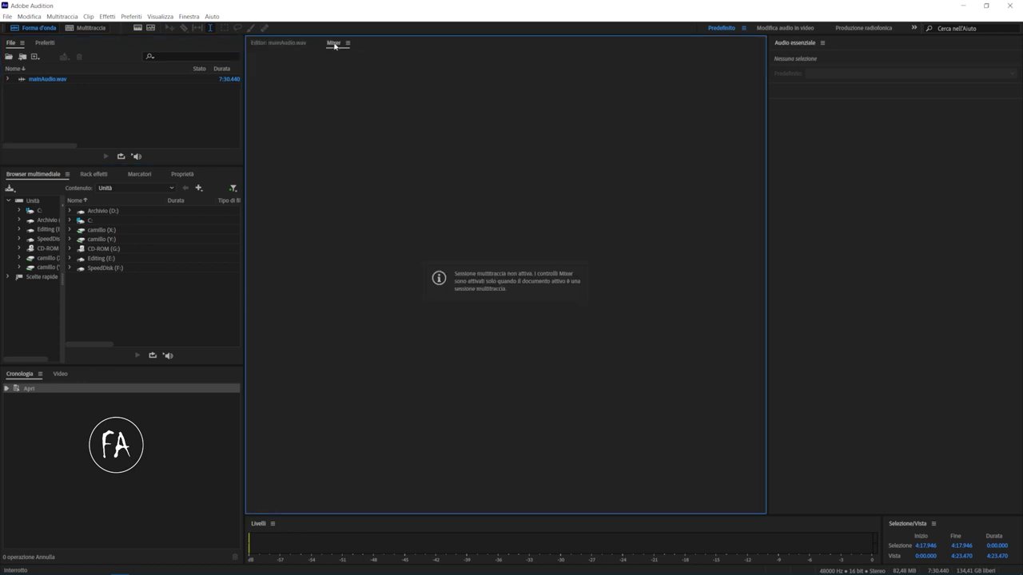
click(303, 44)
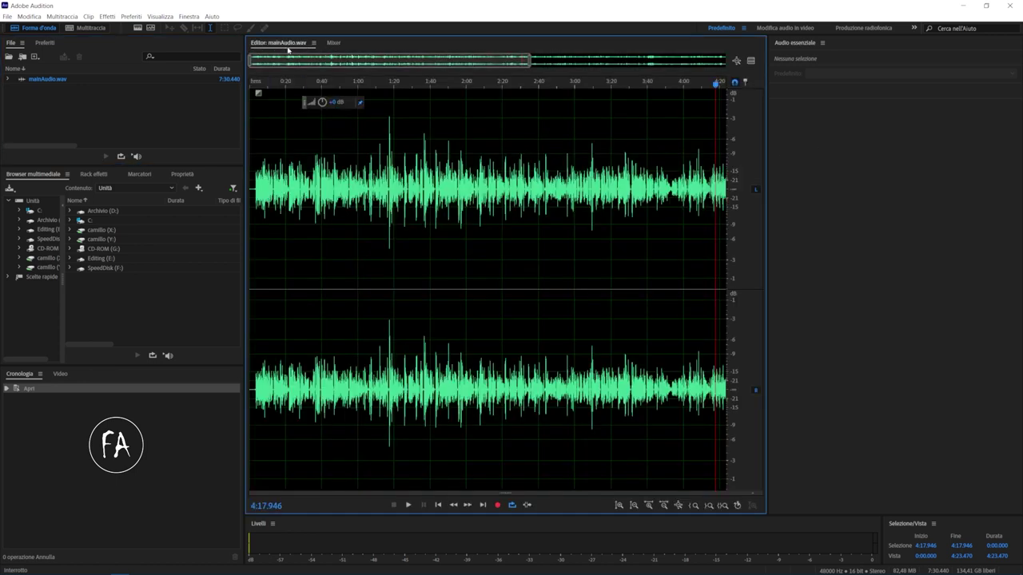
drag(528, 151, 747, 139)
drag(533, 46, 250, 129)
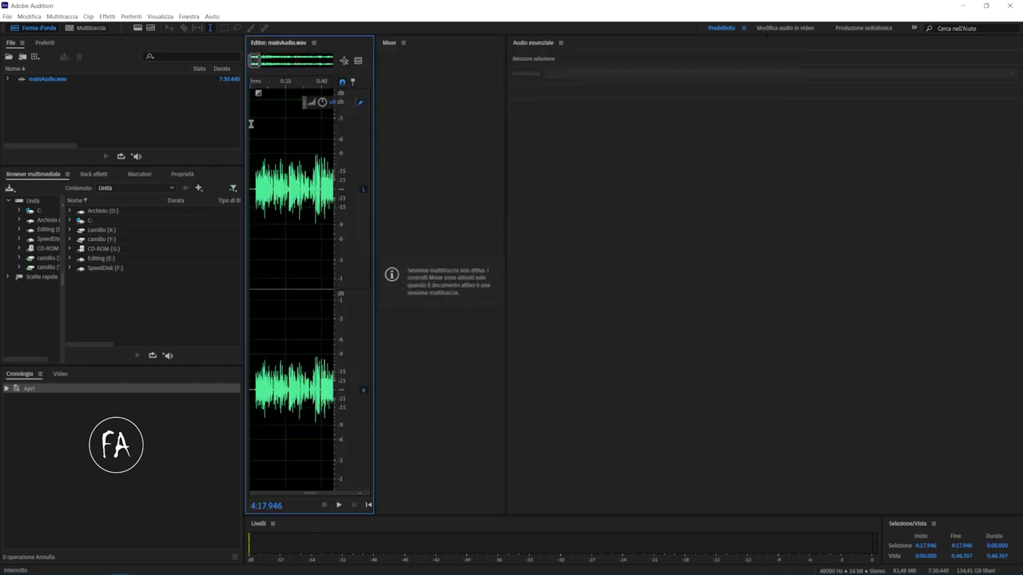
Step: Group the Editor with the Mixer again in one panel, placing the Editor before the Mixer
drag(272, 43, 710, 112)
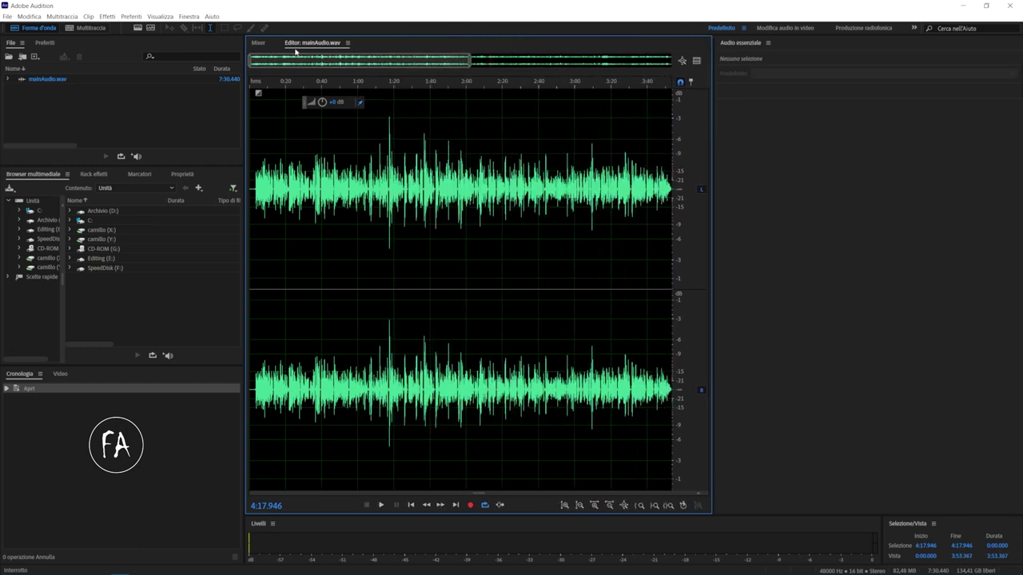
drag(274, 46, 374, 46)
Step: Add Audio essenziale to the Editor and Mixer group, and switch among the three panels, ending on the Editor
click(747, 47)
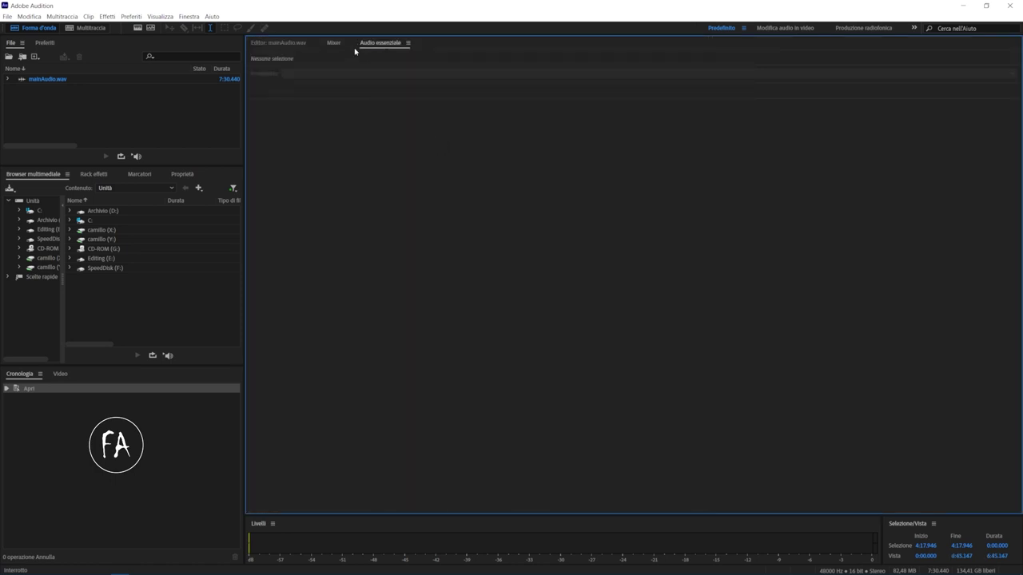
click(333, 43)
click(300, 42)
click(336, 43)
click(384, 42)
click(342, 45)
click(304, 43)
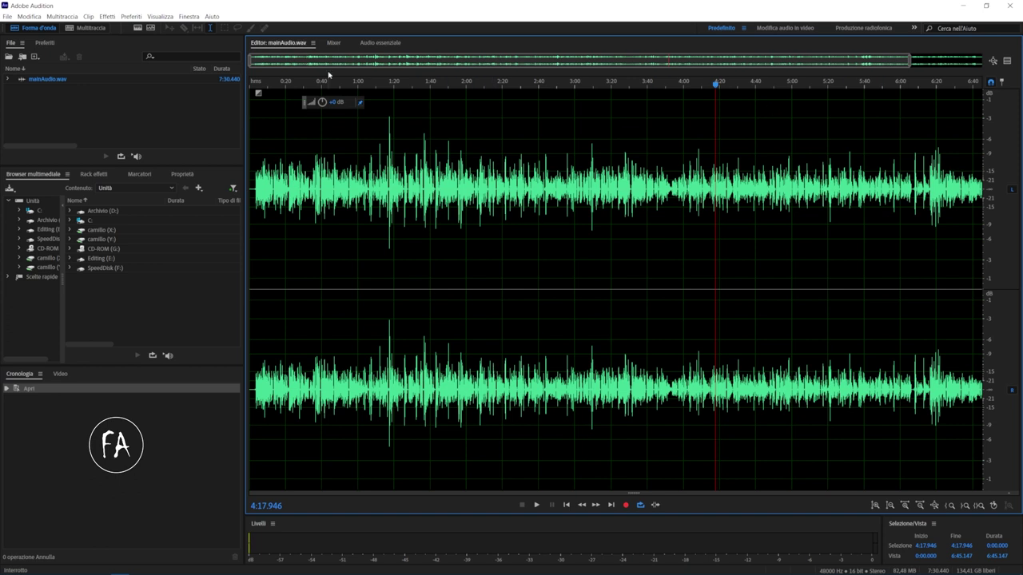
Step: Dock Audio essenziale as a separate panel to the right of the Editor and Mixer group, and show the Editor
click(334, 44)
click(377, 43)
drag(383, 45, 1006, 256)
click(429, 107)
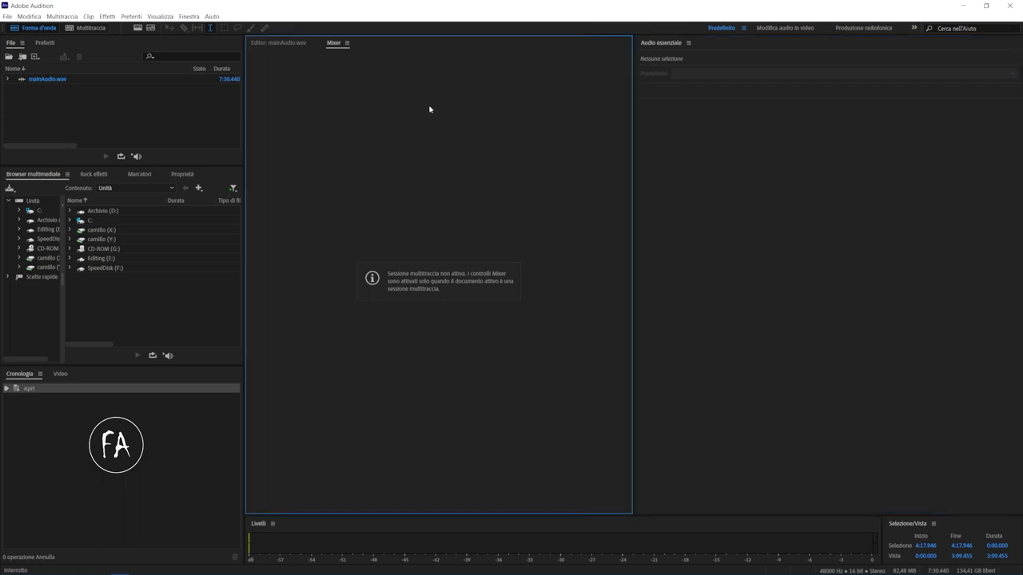
click(292, 46)
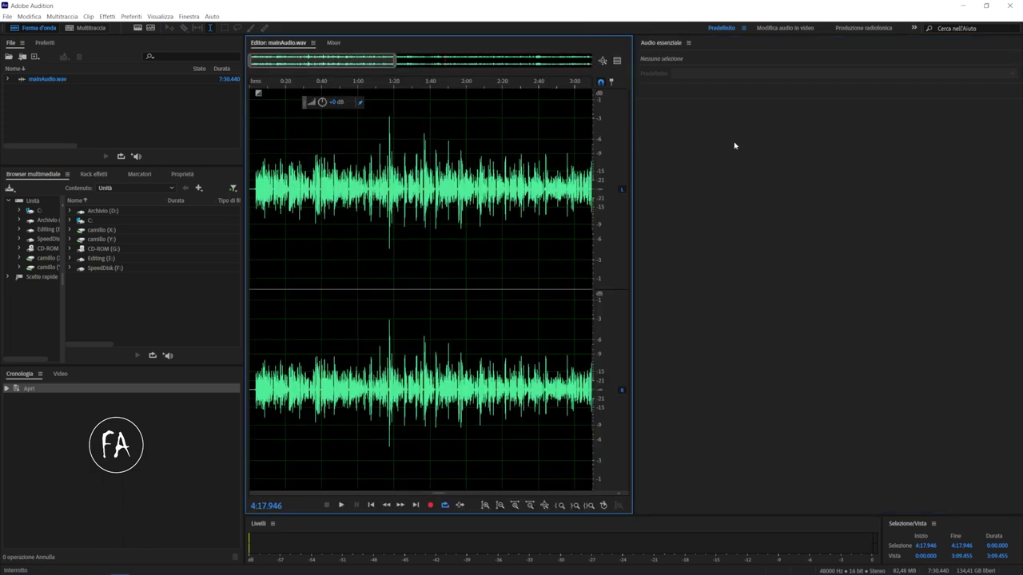
Step: Bring the Mixer to the front using the list of available panels, and return to the mainAudio.wav editor
click(190, 16)
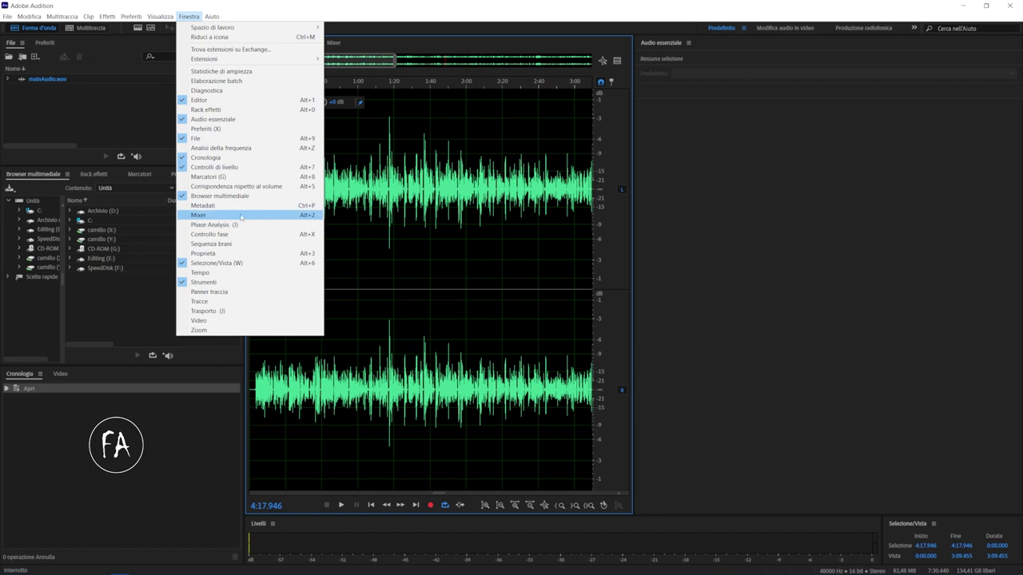
click(198, 215)
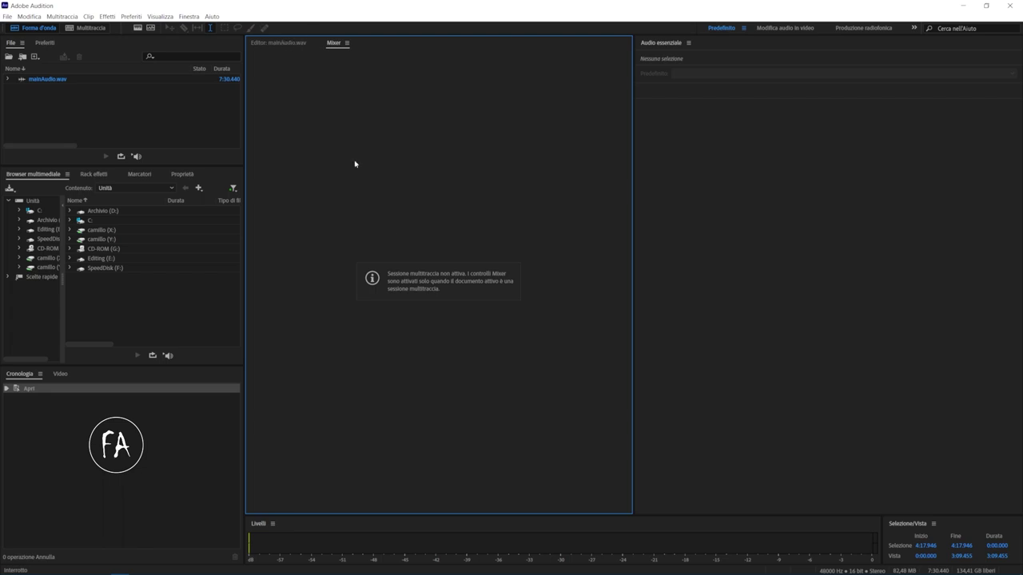
click(298, 44)
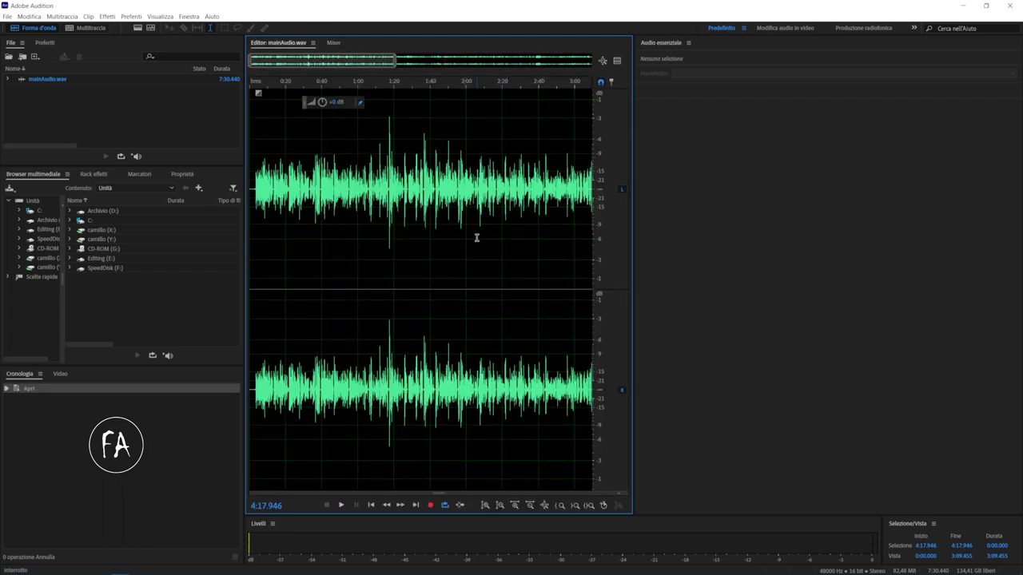